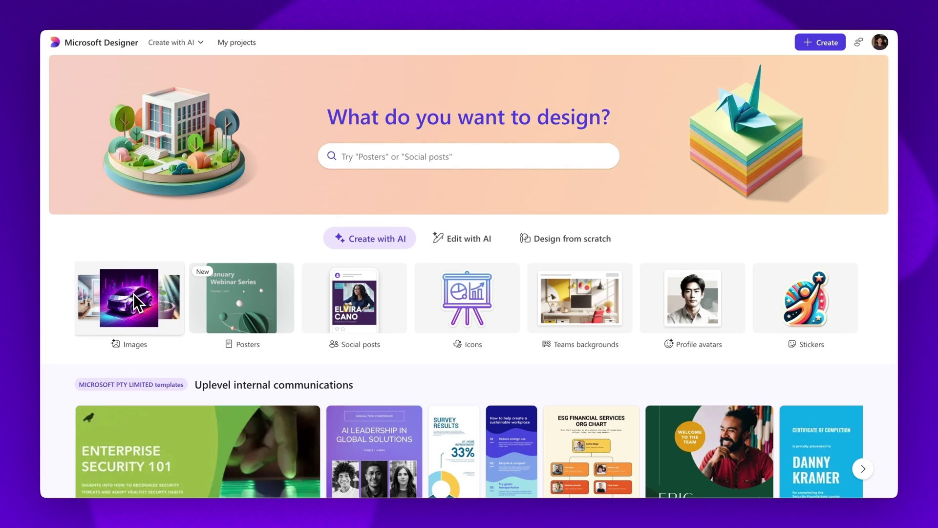
Step: Generate four landscape (1792 x 1024) images from the pasted handshake silhouette prompt
{"action": "left_click", "coordinate": [134, 295]}
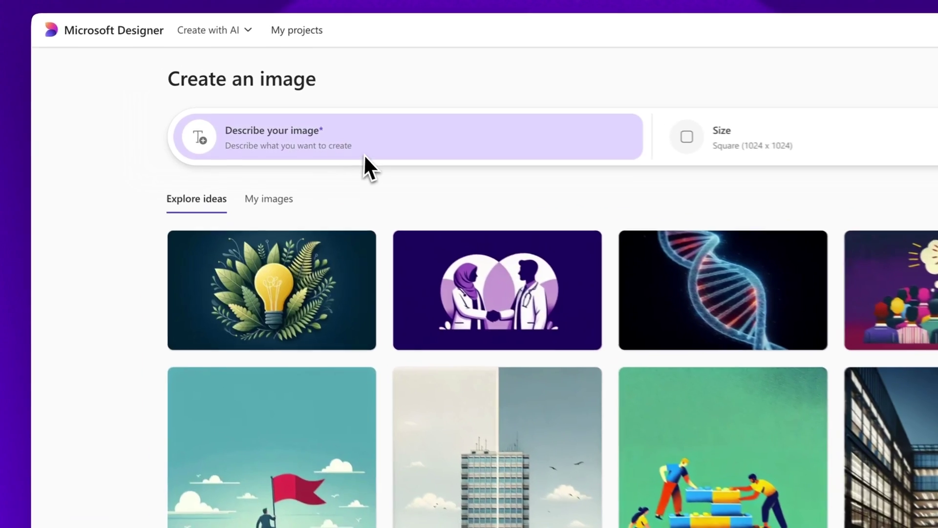
{"action": "left_click", "coordinate": [334, 148]}
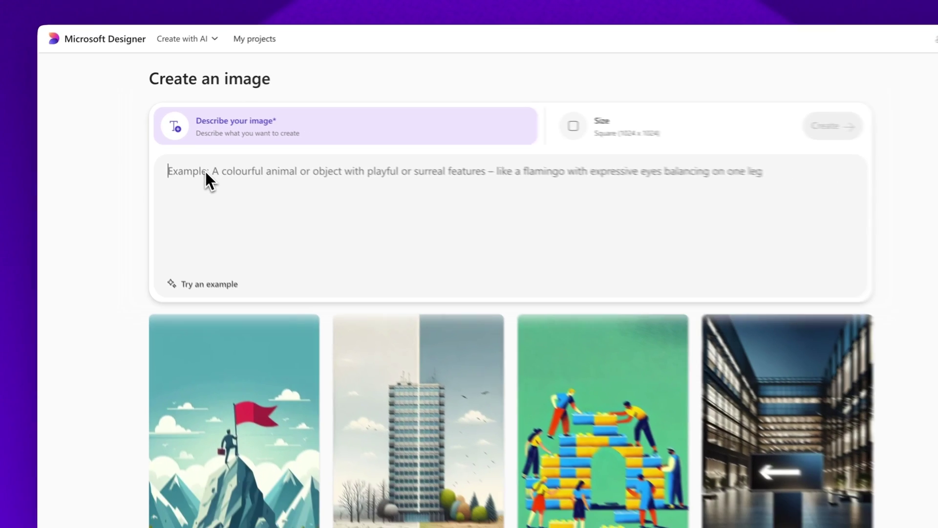
{"action": "type", "text": "Two coworkers in professional attire, are silhouetted in light blue while shaking hands in a bold minimalism illustration style with blue and white colors. The duo should be facing forward with two large, overlapping circles on the plain, solid-colored background."}
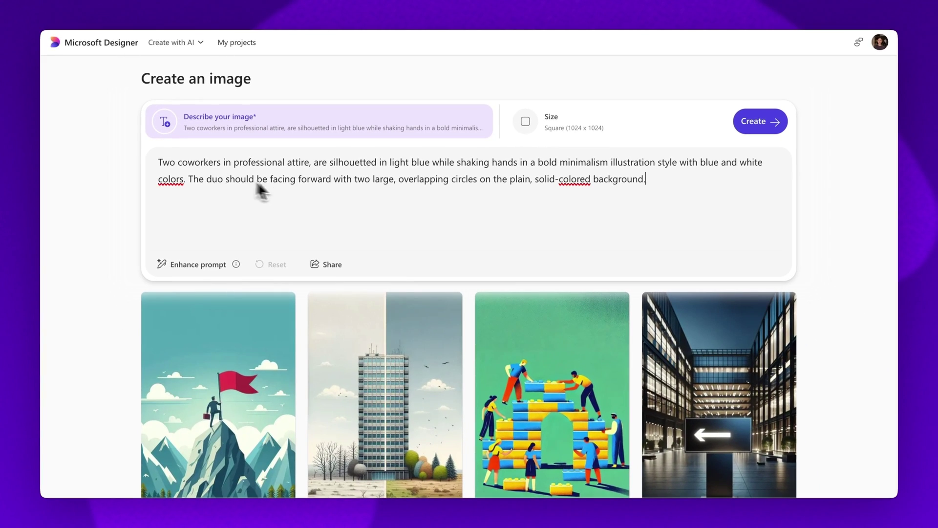
{"action": "left_click", "coordinate": [572, 131]}
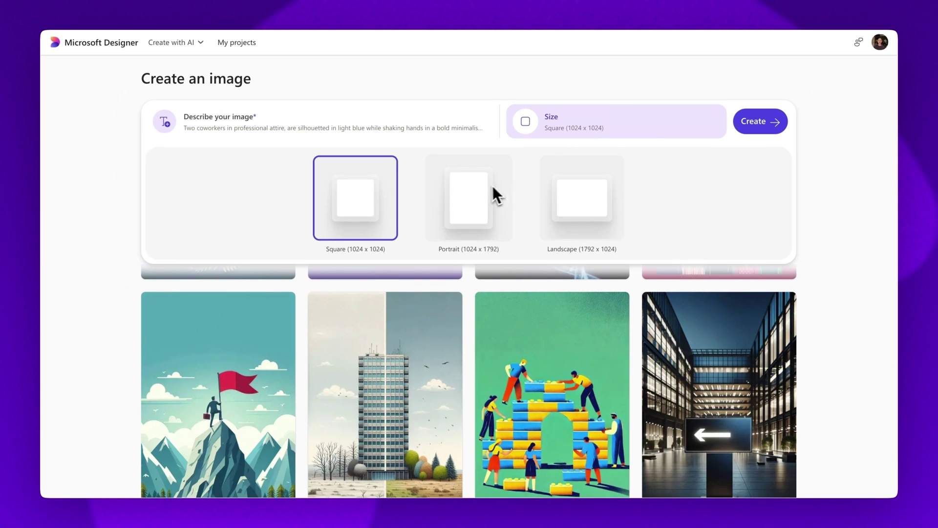
{"action": "left_click", "coordinate": [560, 195]}
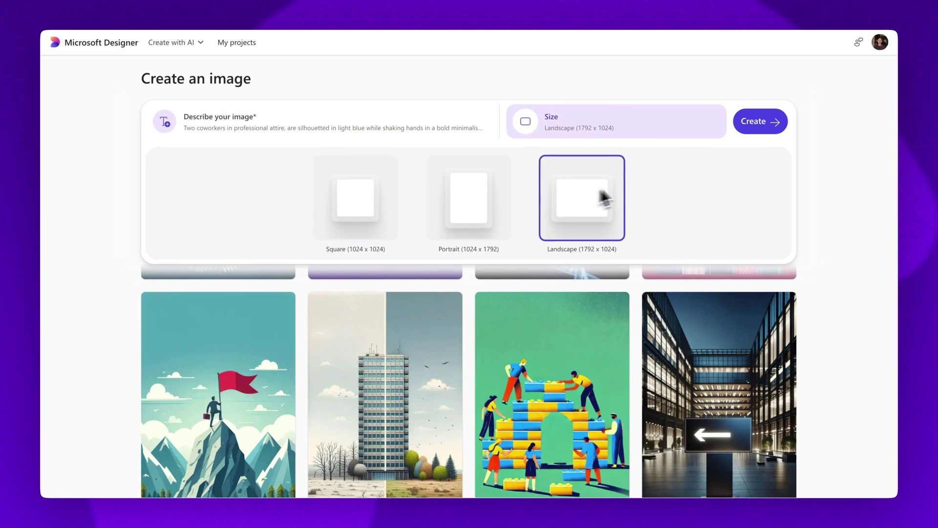
{"action": "left_click", "coordinate": [759, 121]}
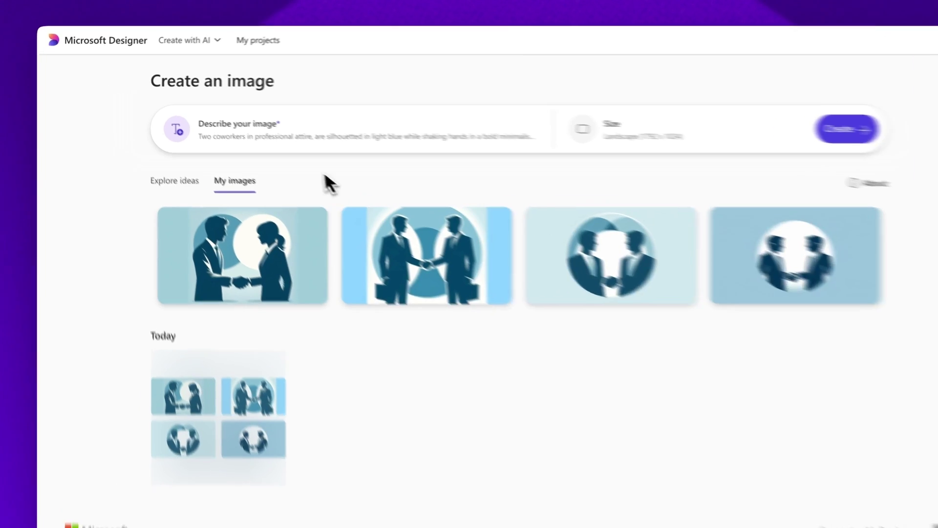
Step: Load the block-arch idea prompt from Explore ideas and set the arch to 'almost complete'
{"action": "left_click", "coordinate": [211, 212]}
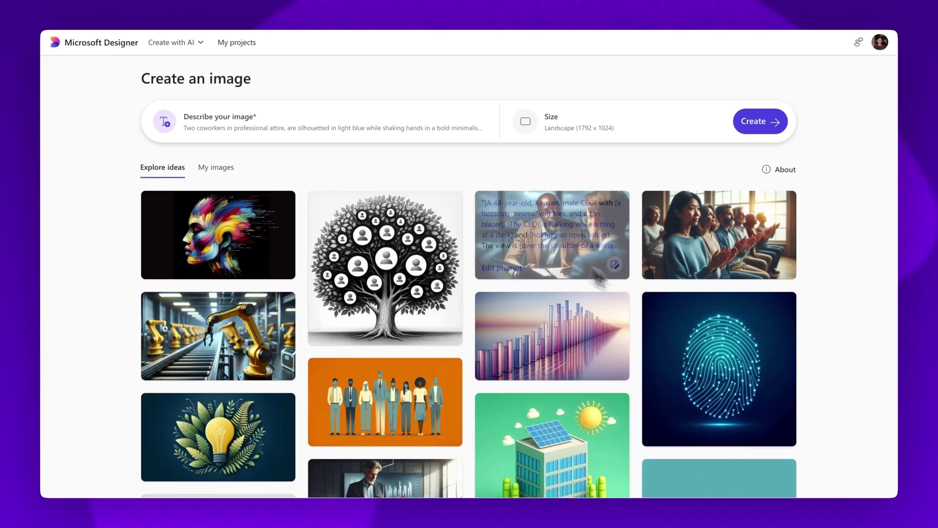
{"action": "scroll", "coordinate": [749, 351], "scroll_direction": "down", "scroll_amount": 5}
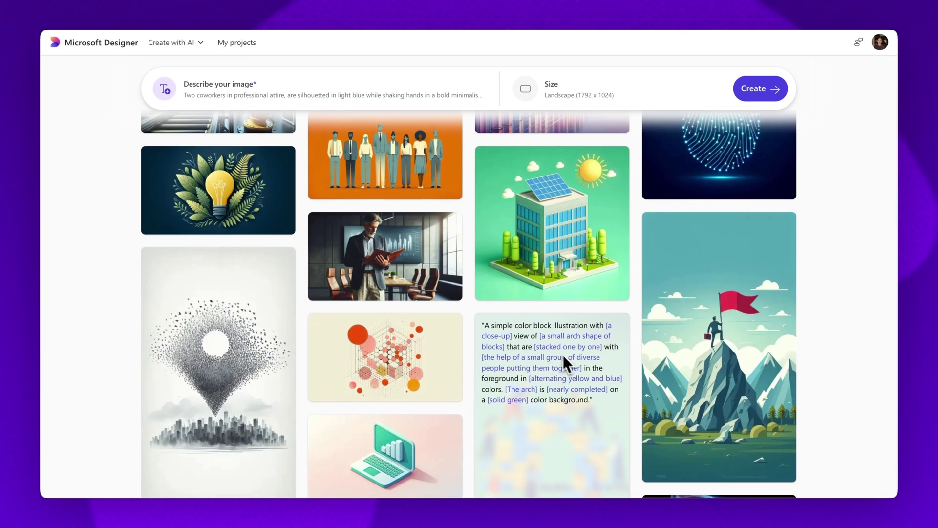
{"action": "scroll", "coordinate": [563, 387], "scroll_direction": "down", "scroll_amount": 2}
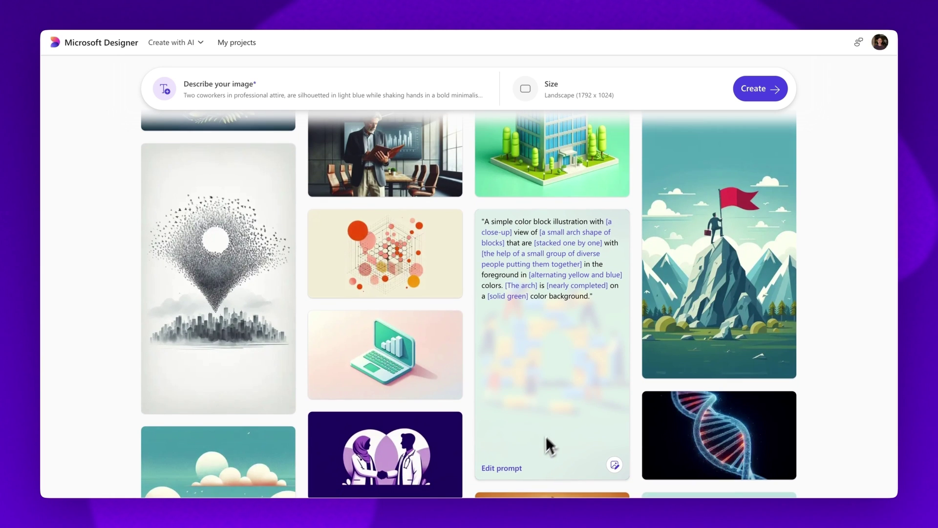
{"action": "left_click", "coordinate": [509, 470]}
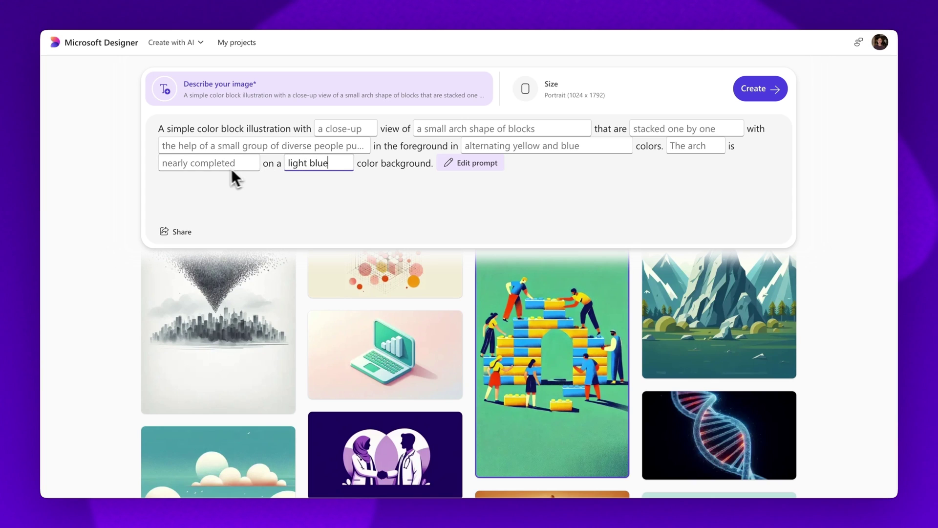
{"action": "left_click", "coordinate": [200, 165]}
{"action": "type", "text": "almost comple"}
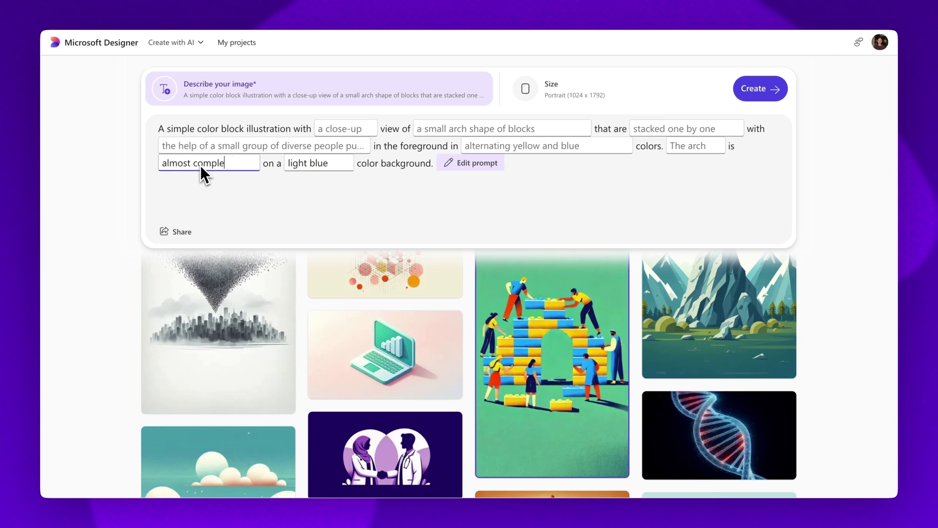
{"action": "type", "text": "te"}
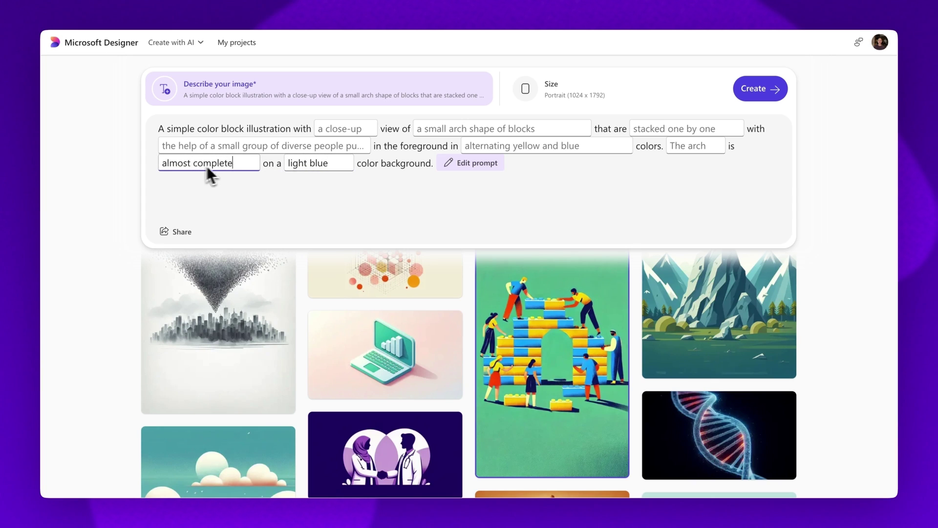
Step: Generate the portrait block-arch images and download the first result as Designer (1).jpeg
{"action": "left_click", "coordinate": [759, 89]}
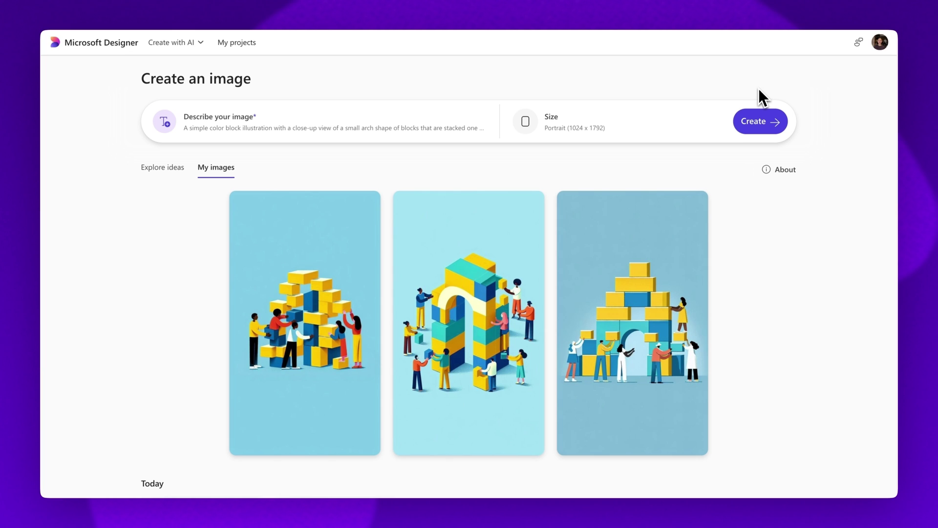
{"action": "mouse_move", "coordinate": [340, 230]}
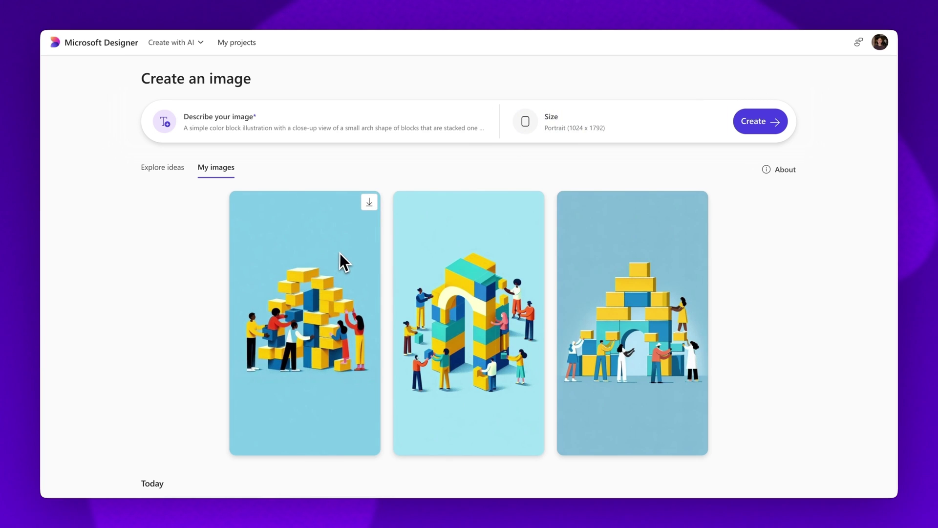
{"action": "left_click", "coordinate": [372, 204]}
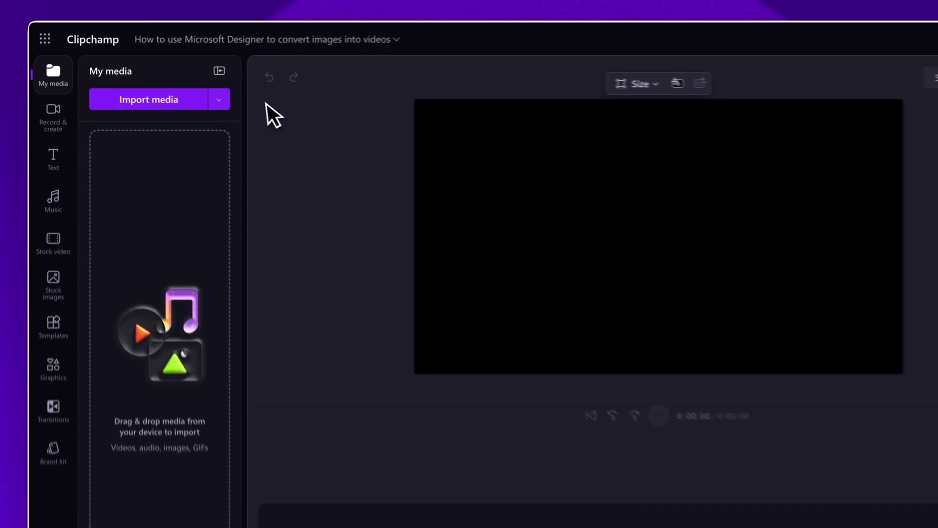
Step: Import Designer (3).jpeg, Designer (2) 1.jpeg and Designer.png into Clipchamp's My media
{"action": "left_click", "coordinate": [160, 105]}
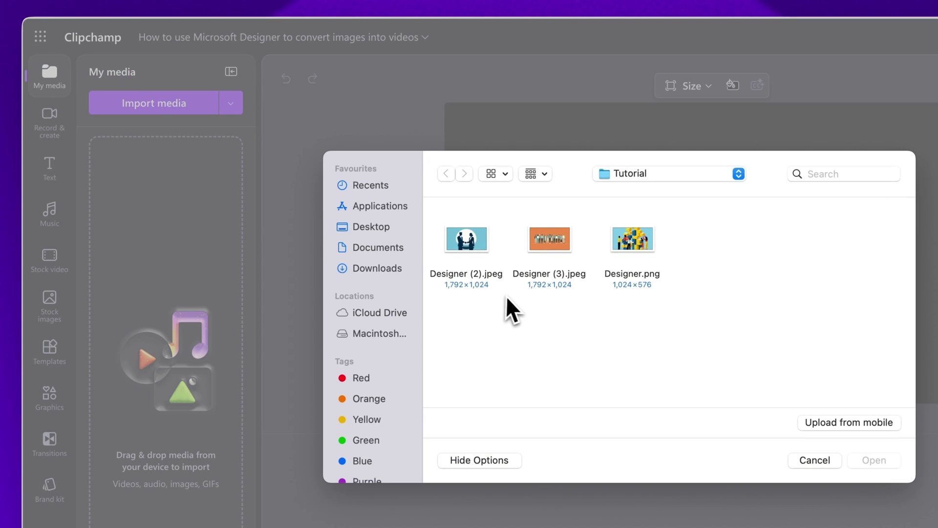
{"action": "key", "text": "super+a"}
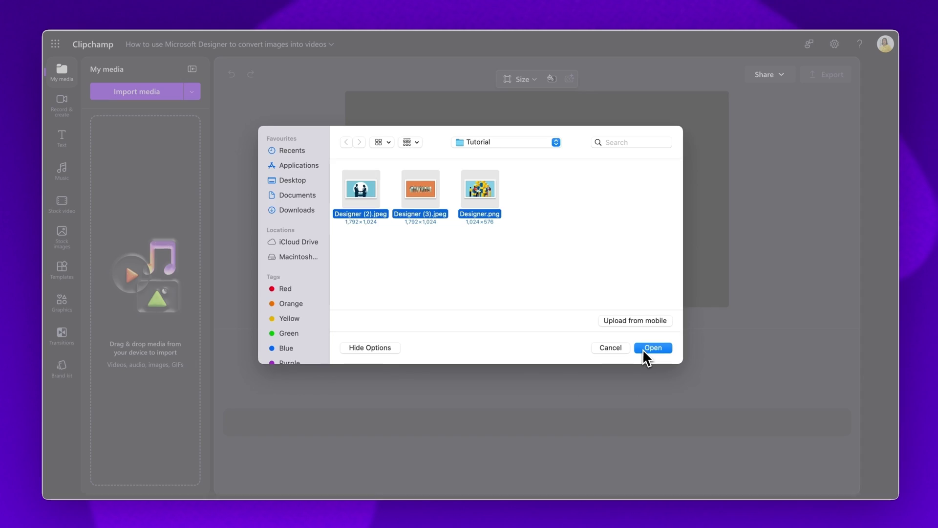
{"action": "left_click", "coordinate": [653, 348]}
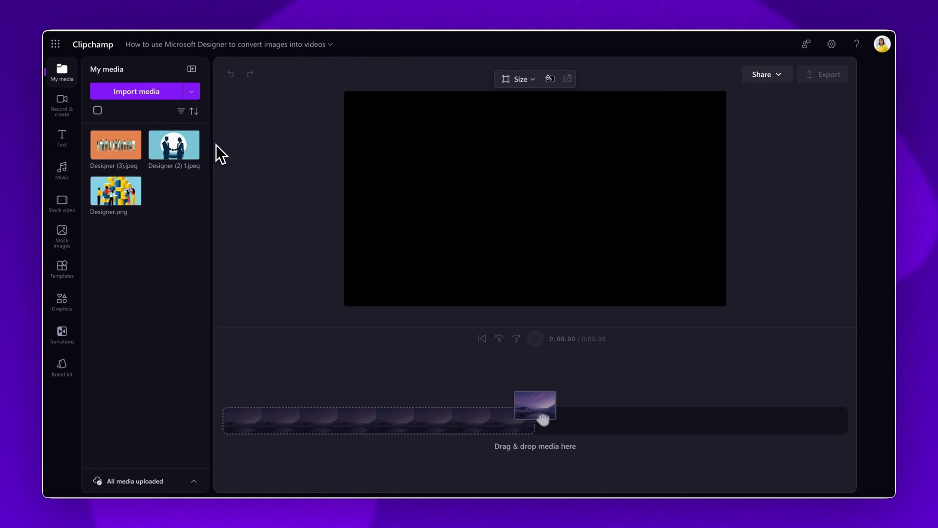
Step: Place the handshake, group and block-arch images on the timeline in order, fitted to view
{"action": "left_click_drag", "start_coordinate": [181, 147], "coordinate": [262, 425]}
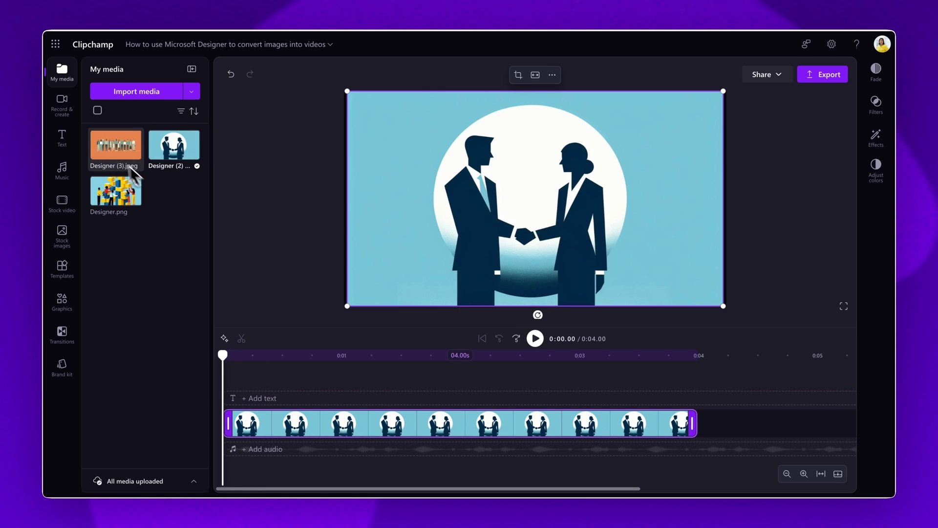
{"action": "left_click_drag", "start_coordinate": [117, 147], "coordinate": [706, 427]}
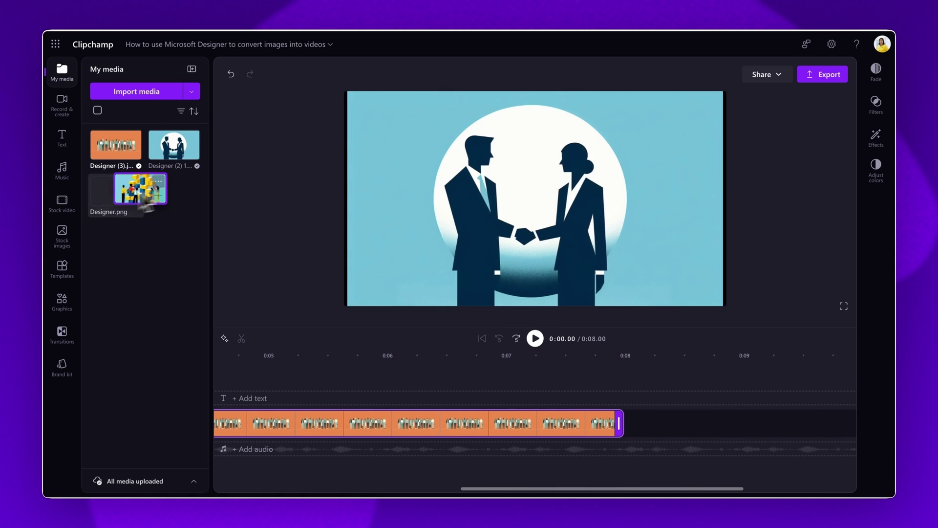
{"action": "left_click_drag", "start_coordinate": [115, 191], "coordinate": [641, 426]}
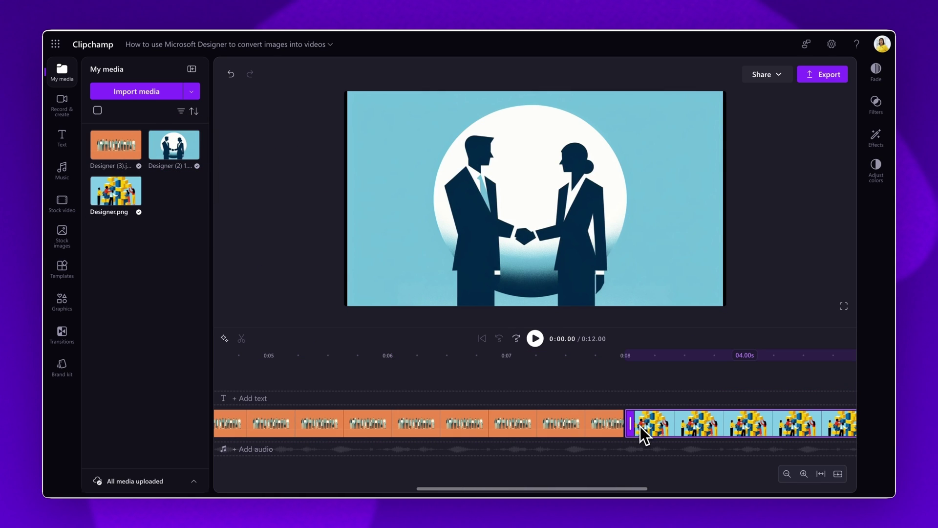
{"action": "left_click", "coordinate": [821, 474]}
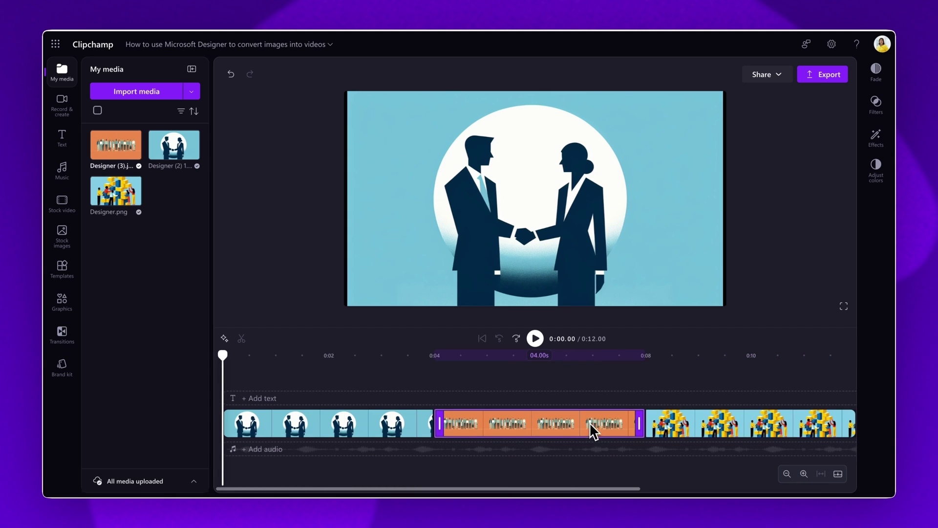
{"action": "left_click", "coordinate": [399, 423]}
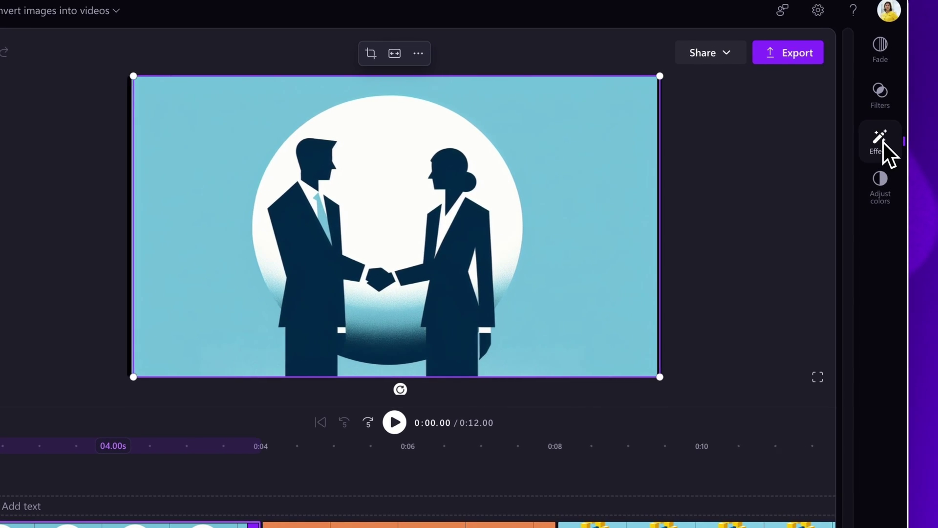
Step: Apply the Slow zoom effect to the handshake clip and preview it
{"action": "left_click", "coordinate": [882, 141]}
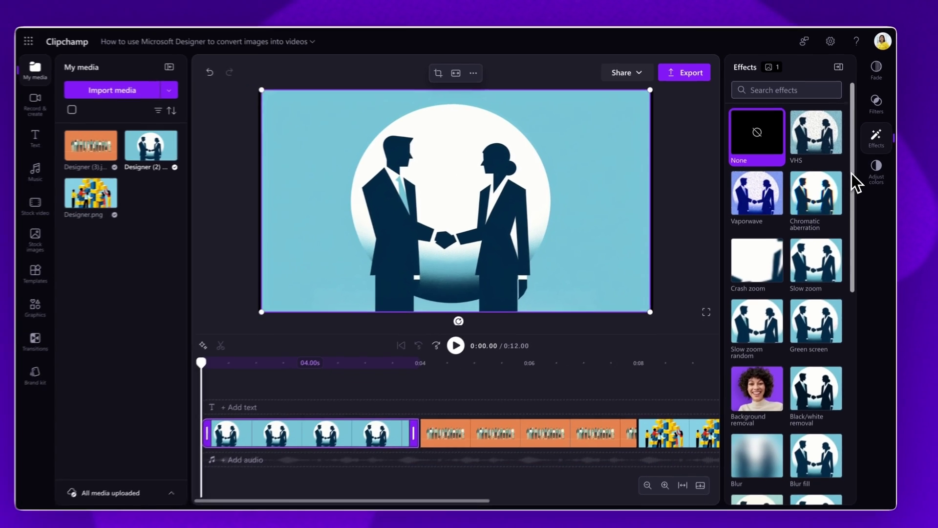
{"action": "scroll", "coordinate": [851, 172], "scroll_direction": "down", "scroll_amount": 2}
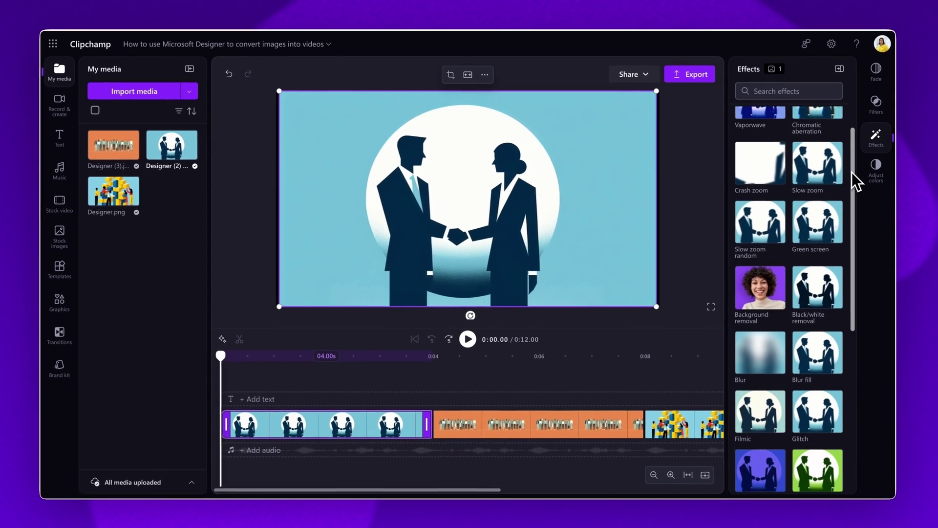
{"action": "scroll", "coordinate": [852, 172], "scroll_direction": "down", "scroll_amount": 5}
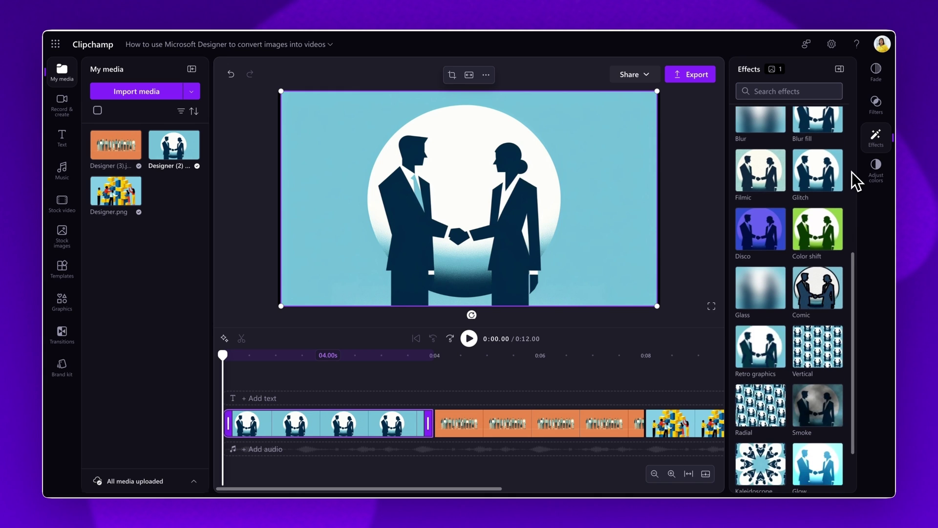
{"action": "scroll", "coordinate": [852, 172], "scroll_direction": "up", "scroll_amount": 6}
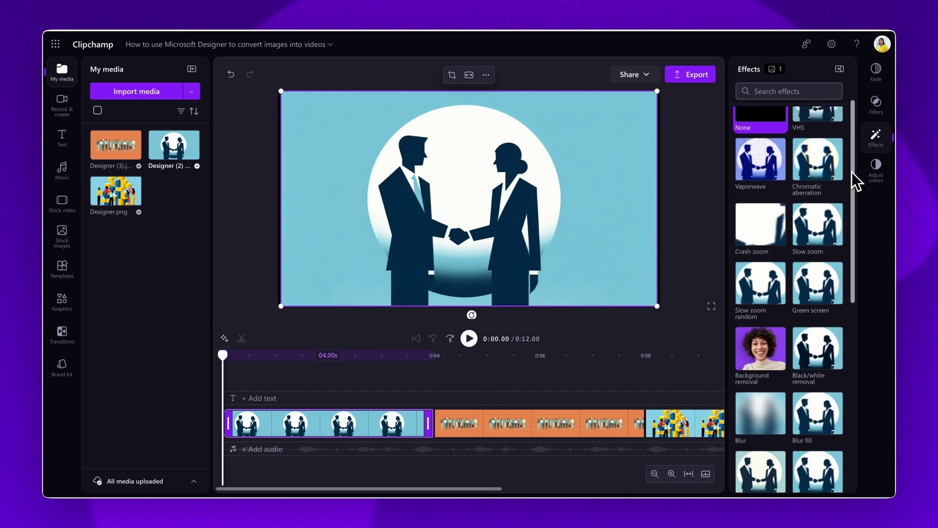
{"action": "scroll", "coordinate": [852, 172], "scroll_direction": "up", "scroll_amount": 1}
{"action": "left_click", "coordinate": [823, 257]}
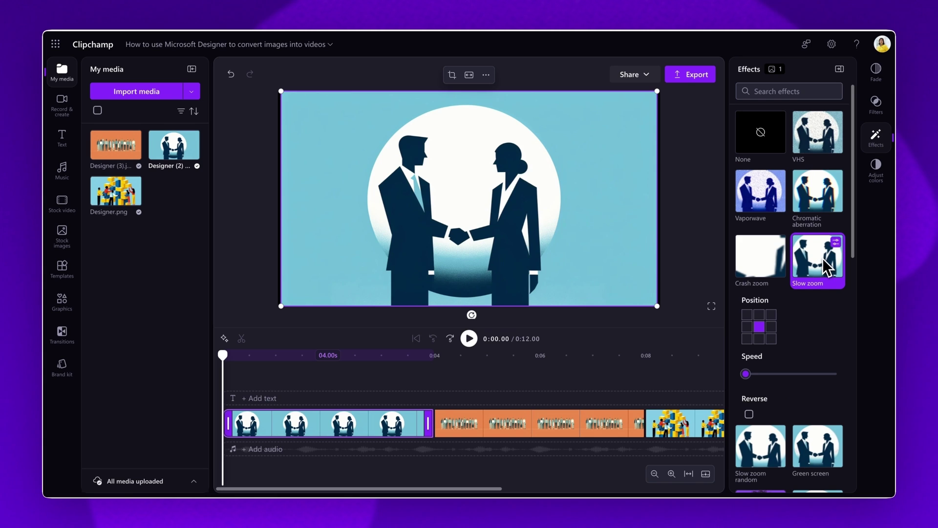
{"action": "left_click", "coordinate": [822, 258]}
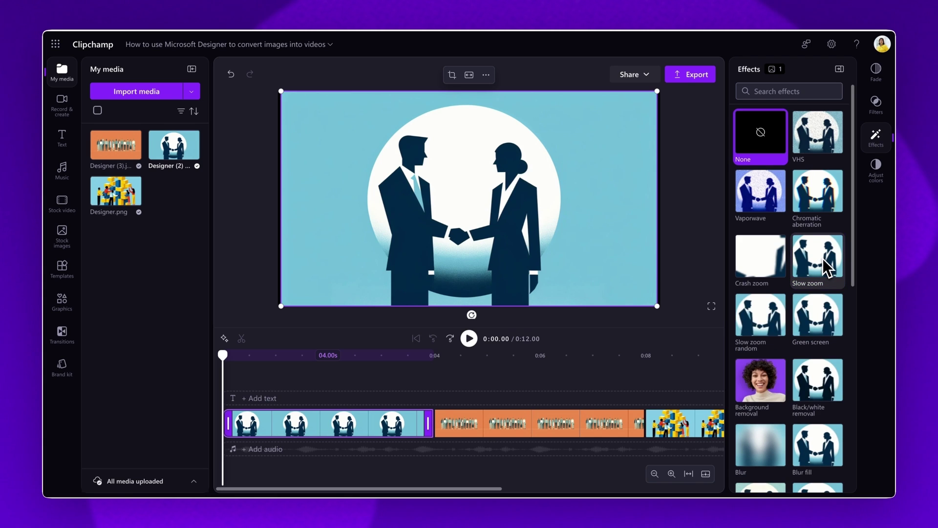
{"action": "left_click", "coordinate": [823, 259]}
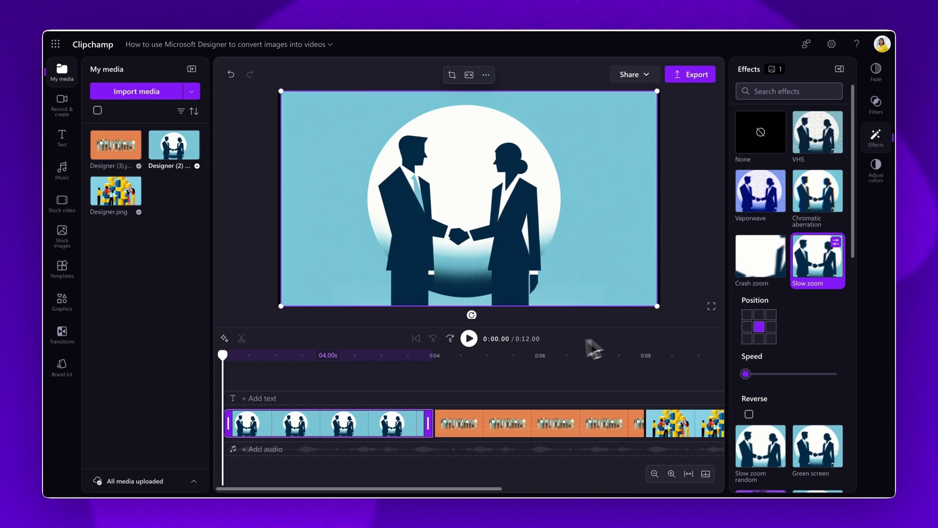
{"action": "left_click", "coordinate": [471, 342]}
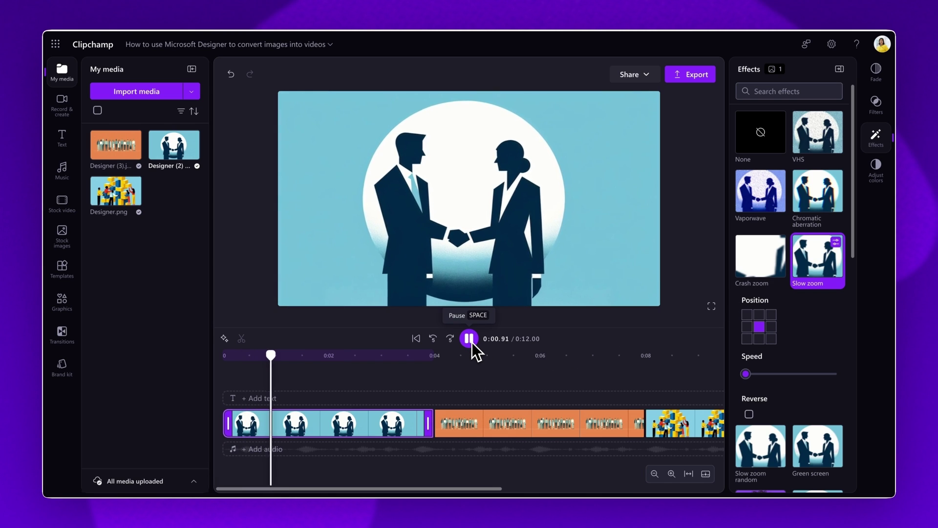
{"action": "left_click", "coordinate": [471, 342]}
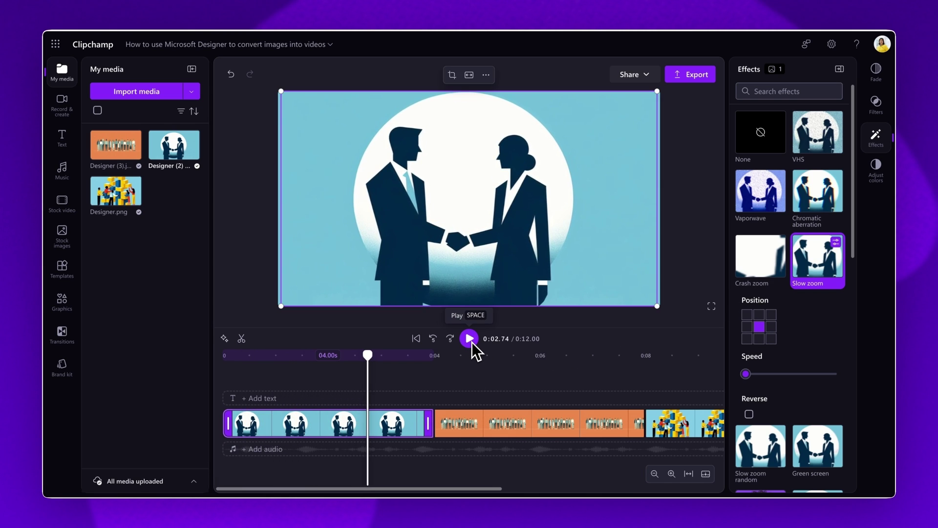
{"action": "left_click", "coordinate": [418, 341]}
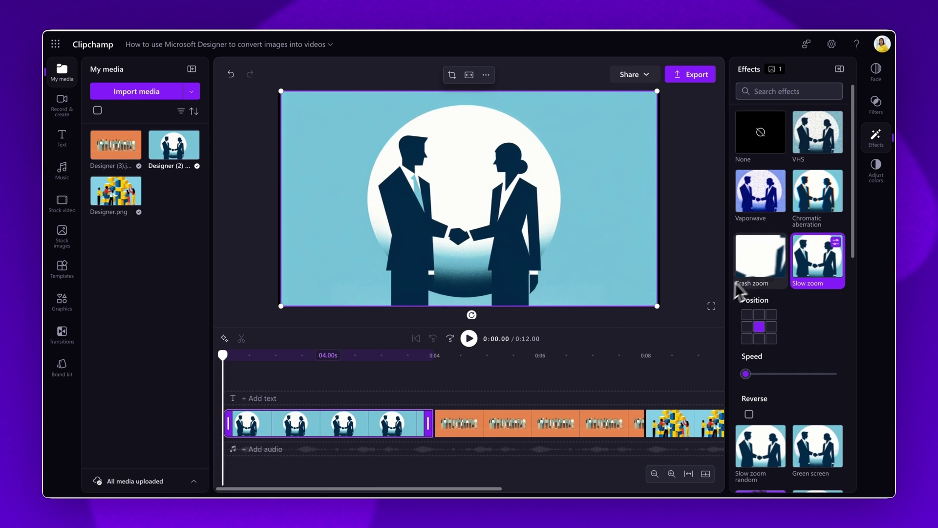
Step: Try Crash zoom, then return to Slow zoom with its speed raised slightly
{"action": "left_click", "coordinate": [759, 267]}
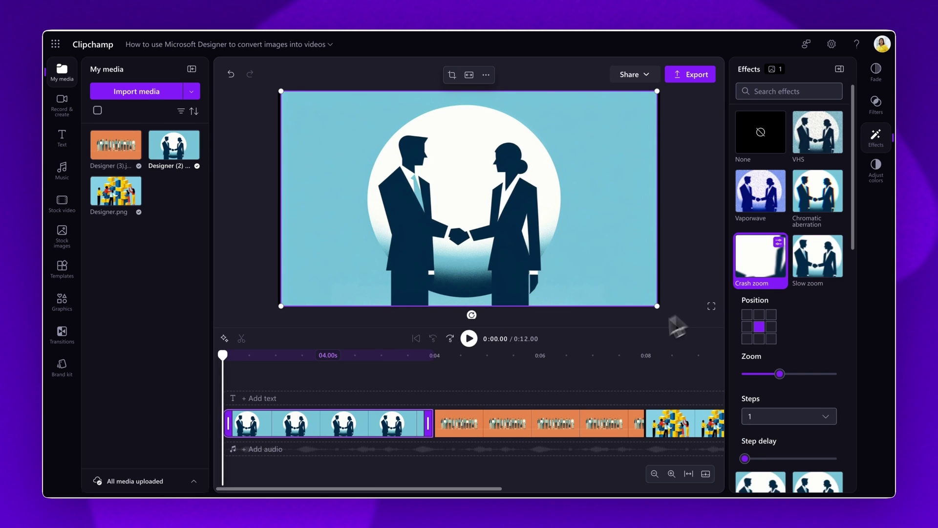
{"action": "left_click", "coordinate": [469, 341]}
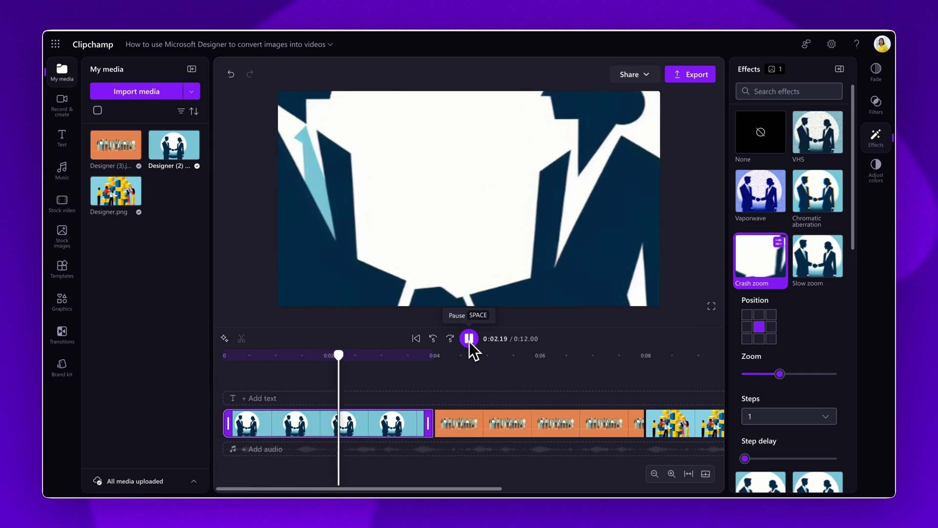
{"action": "left_click", "coordinate": [469, 342]}
{"action": "left_click", "coordinate": [765, 267]}
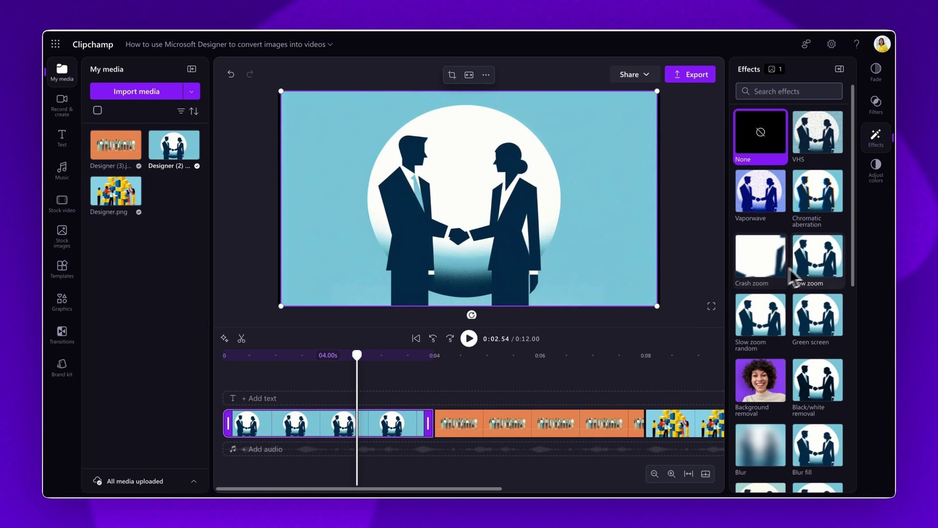
{"action": "left_click", "coordinate": [814, 265]}
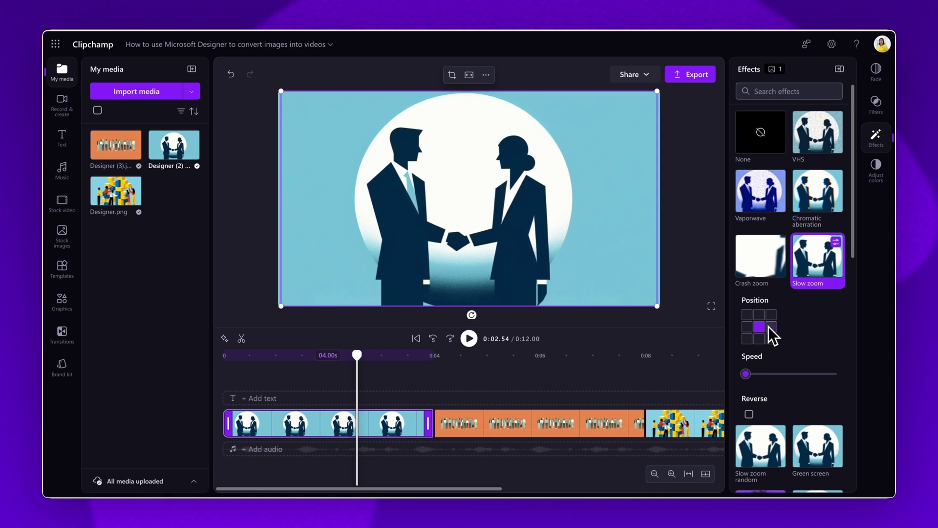
{"action": "mouse_move", "coordinate": [746, 374]}
{"action": "left_mouse_down"}
{"action": "mouse_move", "coordinate": [796, 374]}
{"action": "mouse_move", "coordinate": [755, 375]}
{"action": "left_mouse_up"}
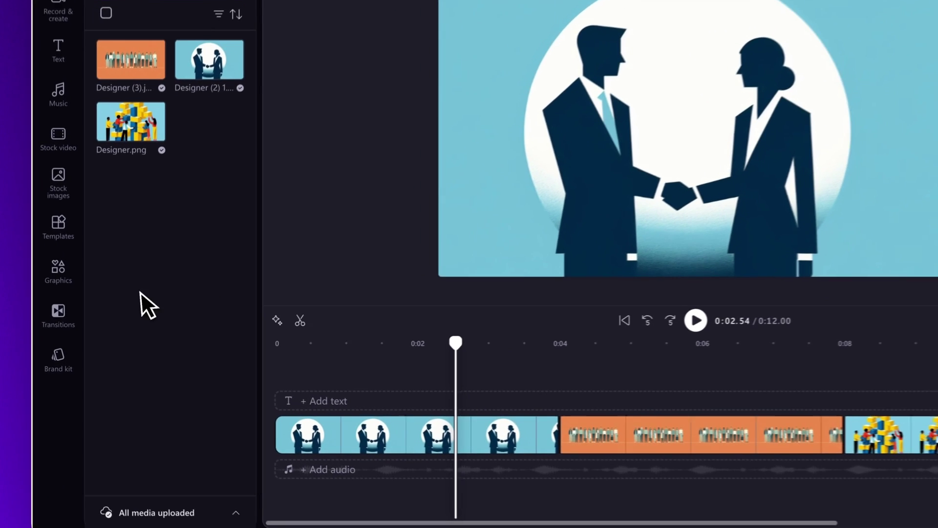
Step: Drop the Close transition between the handshake and group clips
{"action": "left_click", "coordinate": [63, 337]}
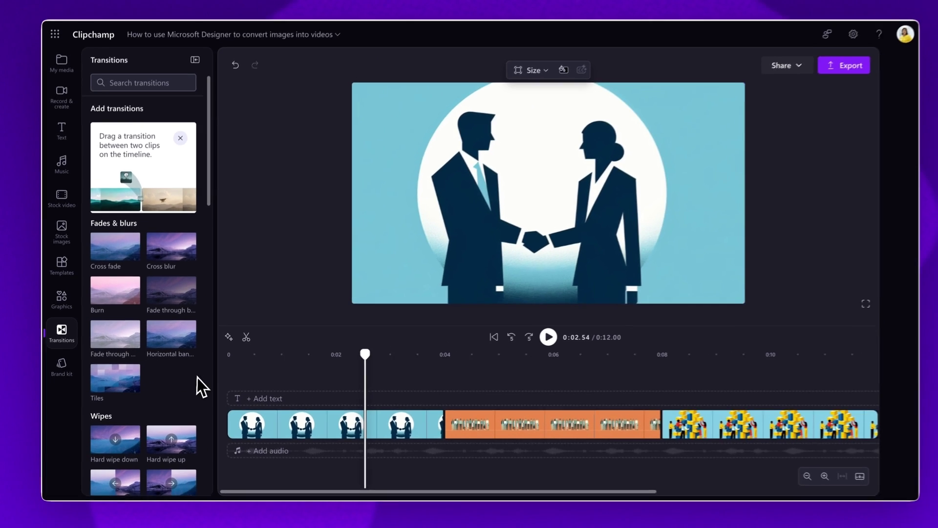
{"action": "scroll", "coordinate": [252, 384], "scroll_direction": "down", "scroll_amount": 2}
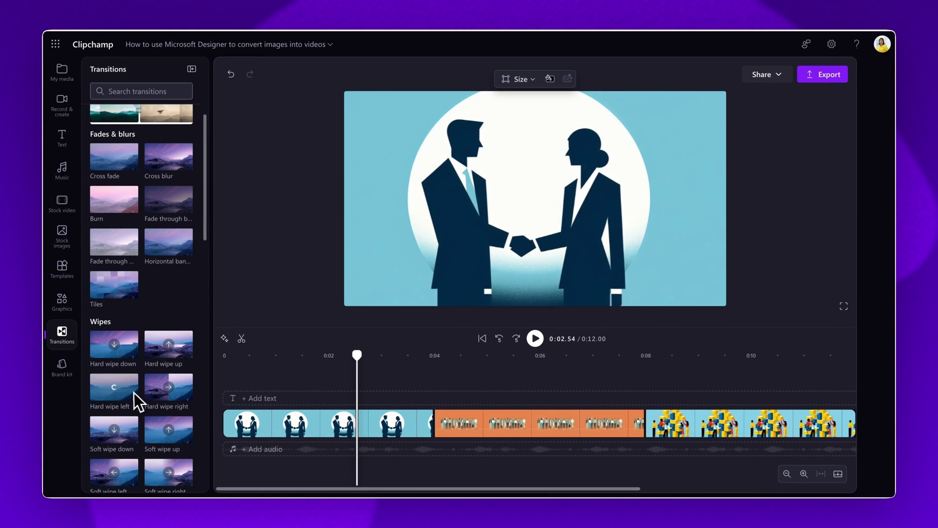
{"action": "scroll", "coordinate": [204, 430], "scroll_direction": "down", "scroll_amount": 2}
{"action": "scroll", "coordinate": [205, 430], "scroll_direction": "down", "scroll_amount": 2}
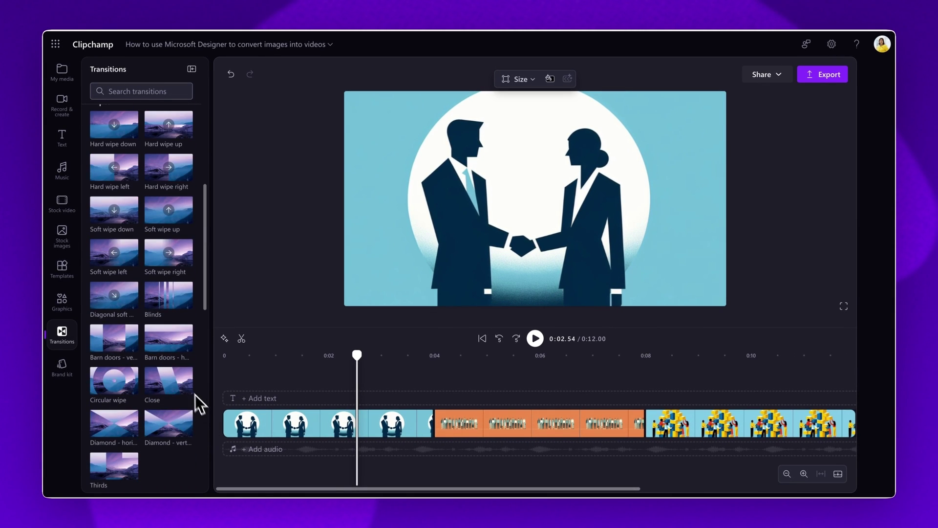
{"action": "left_click_drag", "start_coordinate": [165, 387], "coordinate": [432, 427]}
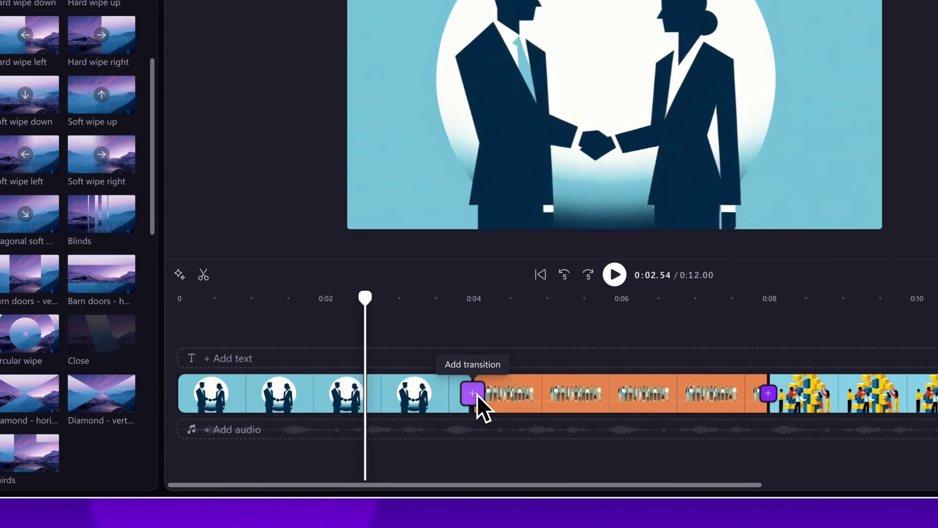
{"action": "left_click_drag", "start_coordinate": [477, 394], "coordinate": [476, 394]}
Step: Play back the Close transition and select it on the timeline
{"action": "left_click", "coordinate": [614, 275]}
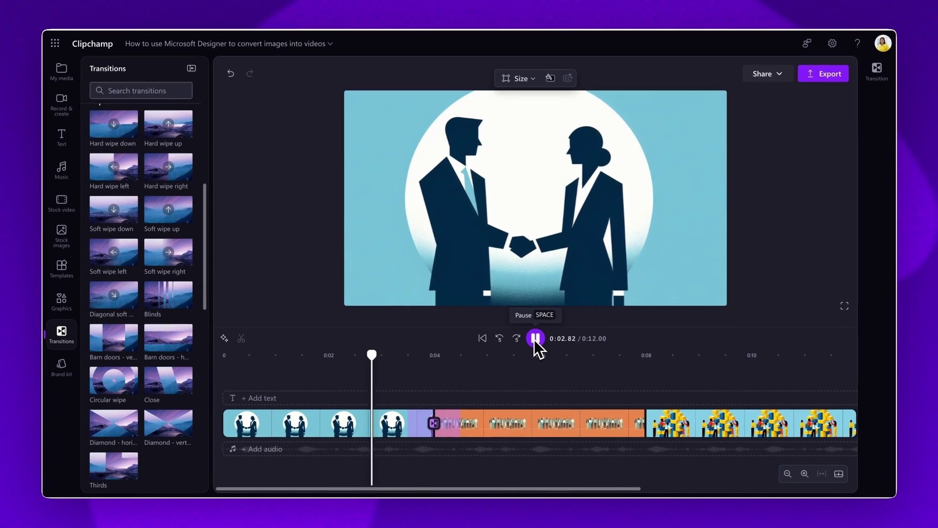
{"action": "left_click", "coordinate": [535, 338]}
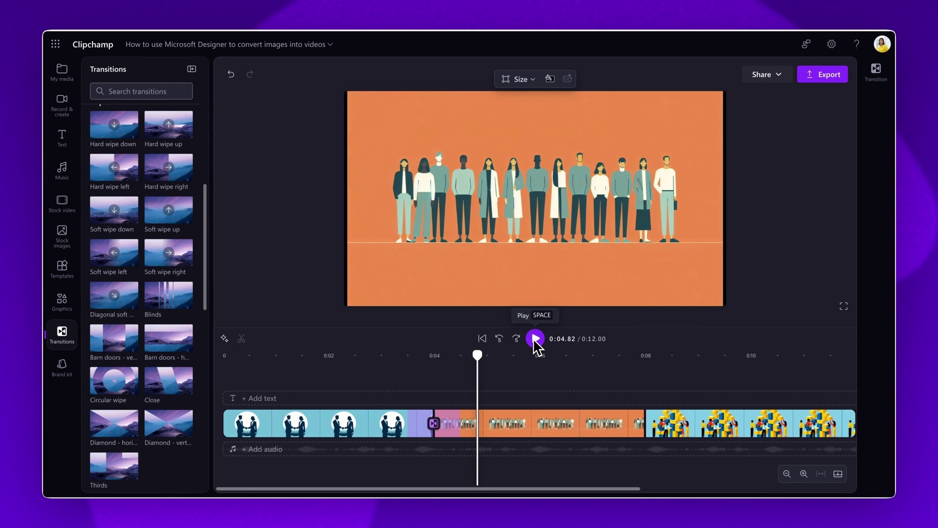
{"action": "left_click", "coordinate": [396, 369]}
{"action": "left_click", "coordinate": [410, 423]}
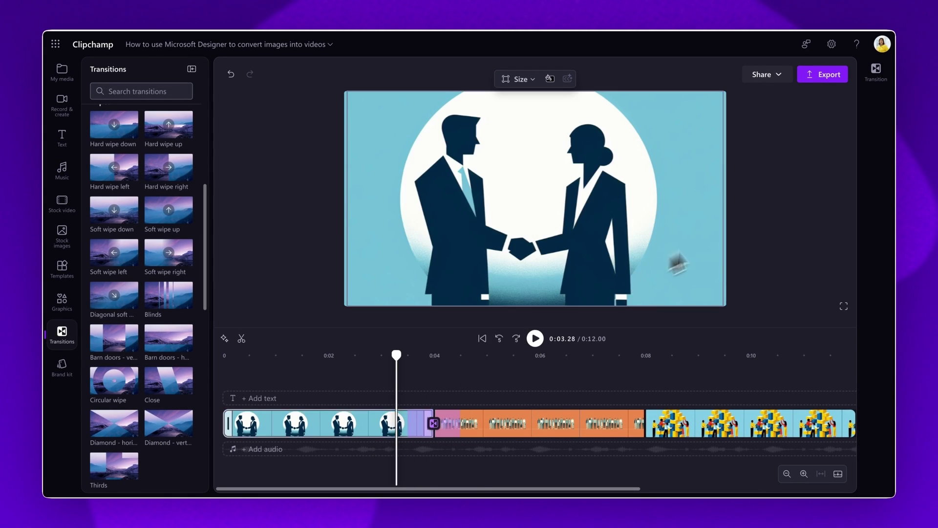
Step: Lengthen the Close transition to 1.2 seconds and play back the result
{"action": "left_click", "coordinate": [877, 74]}
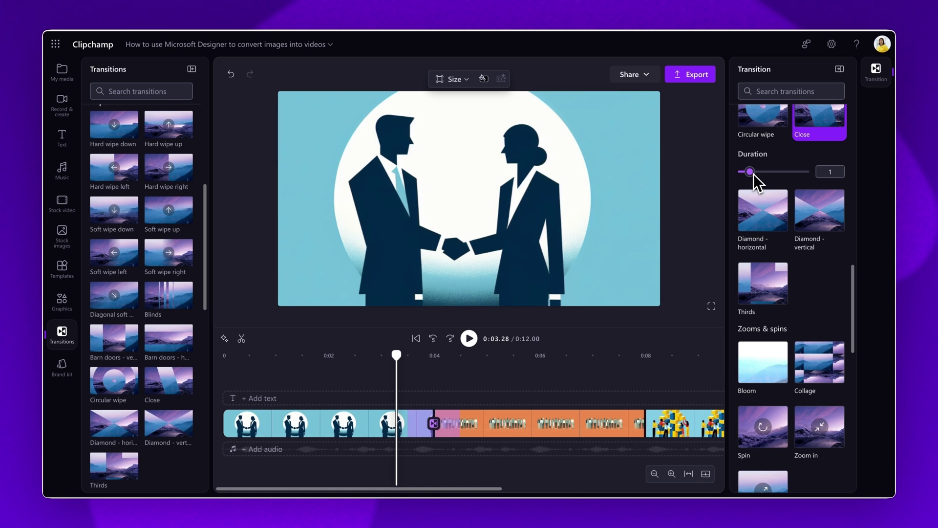
{"action": "mouse_move", "coordinate": [753, 174]}
{"action": "left_mouse_down"}
{"action": "mouse_move", "coordinate": [779, 177]}
{"action": "mouse_move", "coordinate": [755, 178]}
{"action": "left_mouse_up"}
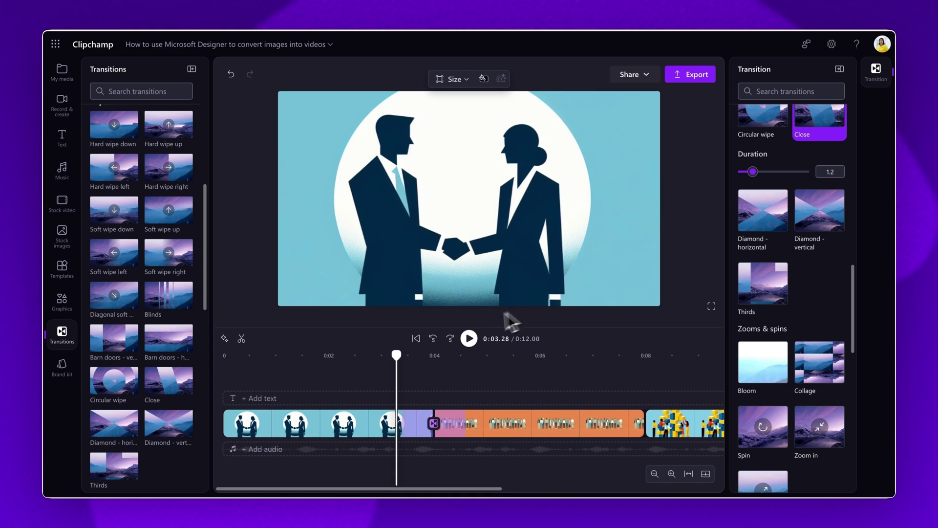
{"action": "left_click", "coordinate": [381, 362]}
{"action": "left_click", "coordinate": [535, 338]}
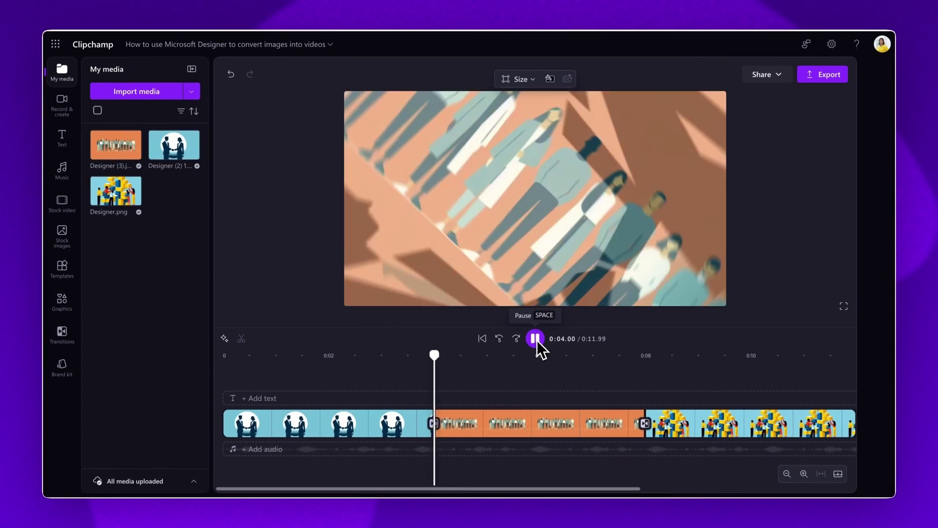
{"action": "left_click", "coordinate": [606, 337]}
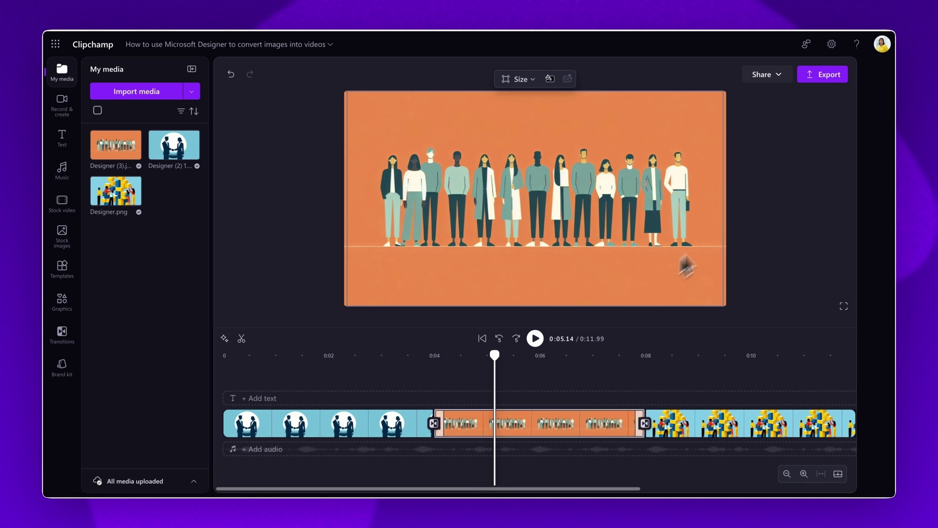
Step: Open the Export video dialog with 1080p quality selected
{"action": "left_click", "coordinate": [823, 75]}
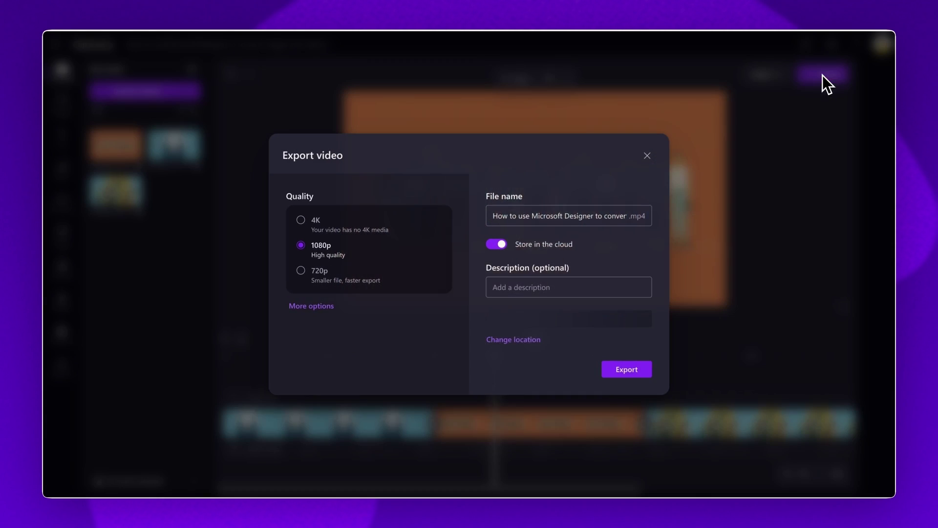